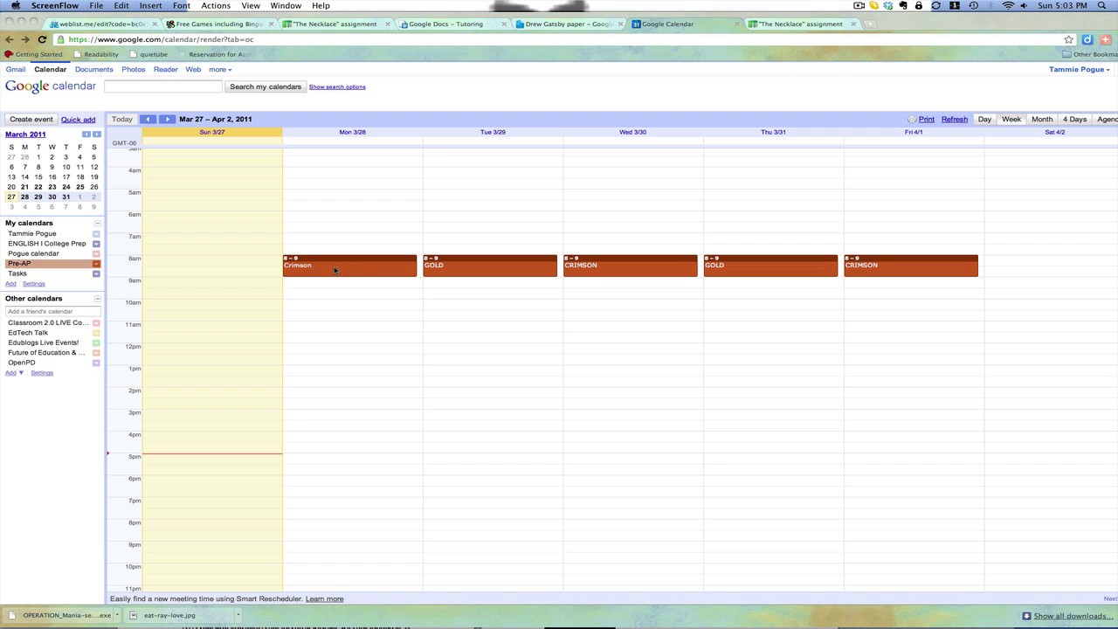
Open Monday's Crimson event in the Pre-AP calendar to review its lesson description, and return to the week view
{"action": "double_click", "coordinate": [335, 269]}
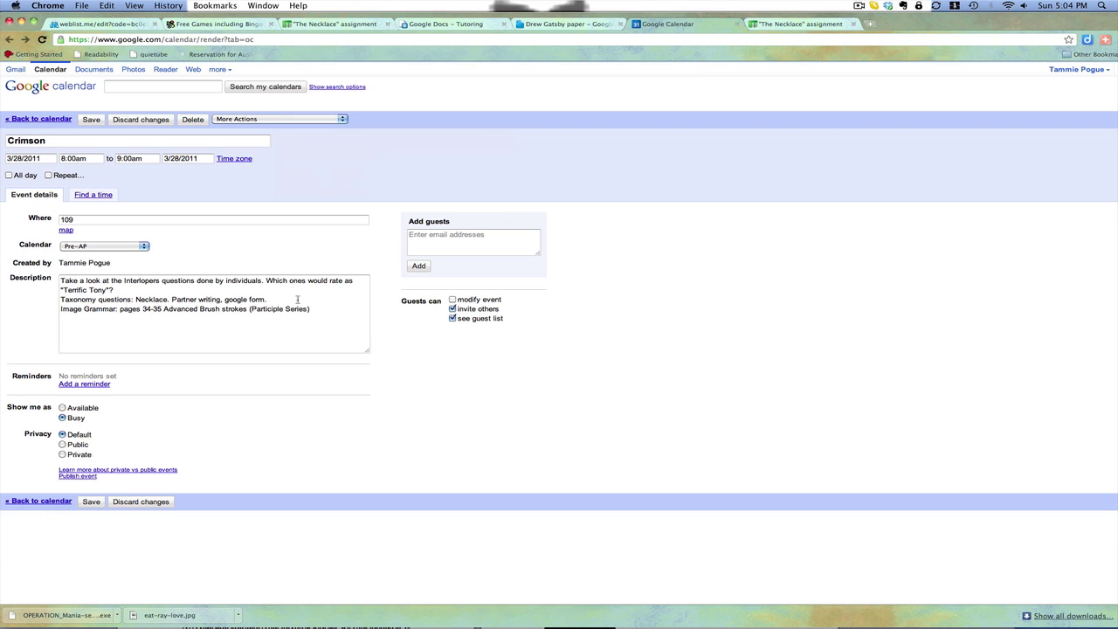
{"action": "left_click", "coordinate": [31, 120]}
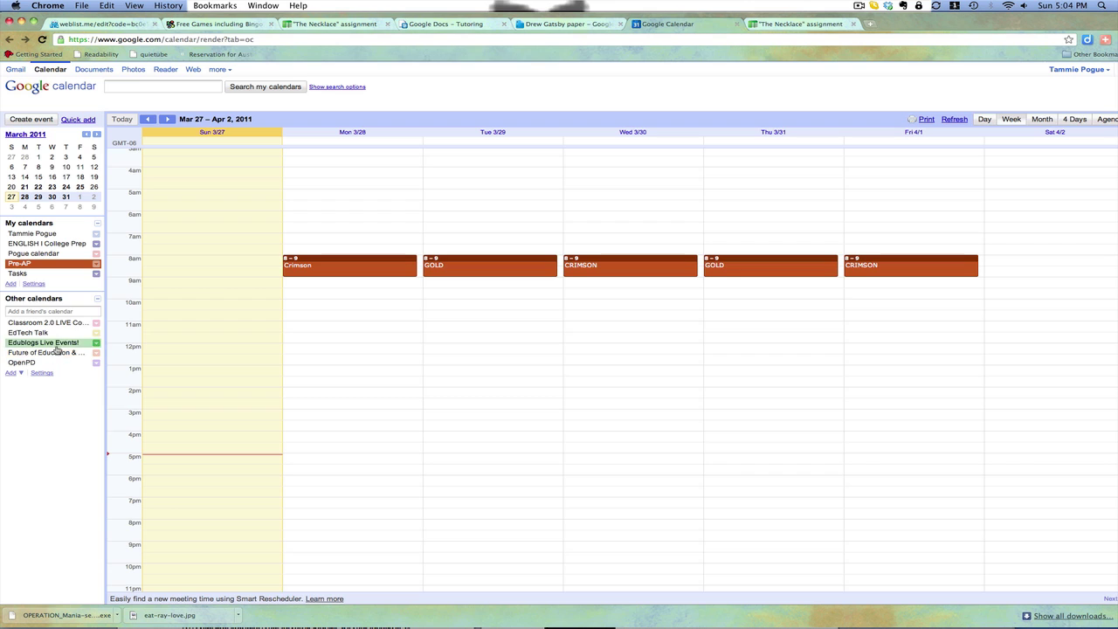
Display the Classroom 2.0 LIVE calendar's events alongside the Pre-AP calendar
{"action": "left_click", "coordinate": [97, 324]}
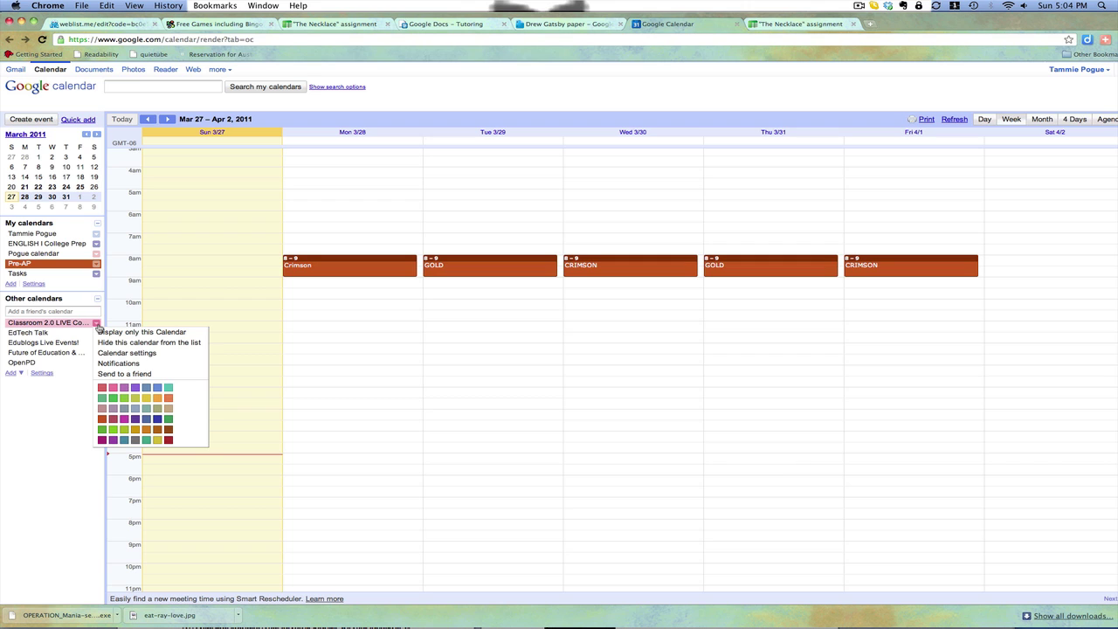
{"action": "left_click", "coordinate": [66, 324]}
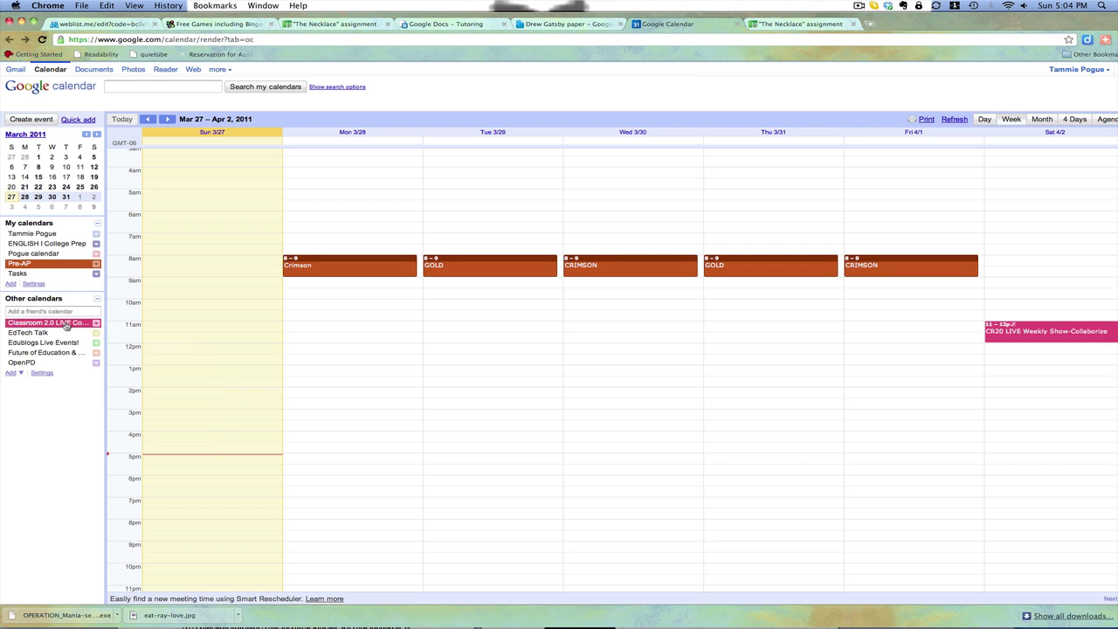
{"action": "left_click", "coordinate": [66, 324]}
{"action": "left_click", "coordinate": [66, 324]}
Review the details of Saturday's CR20 LIVE Weekly Show-Collaborize event and hide the Classroom 2.0 LIVE calendar
{"action": "left_click", "coordinate": [1042, 334]}
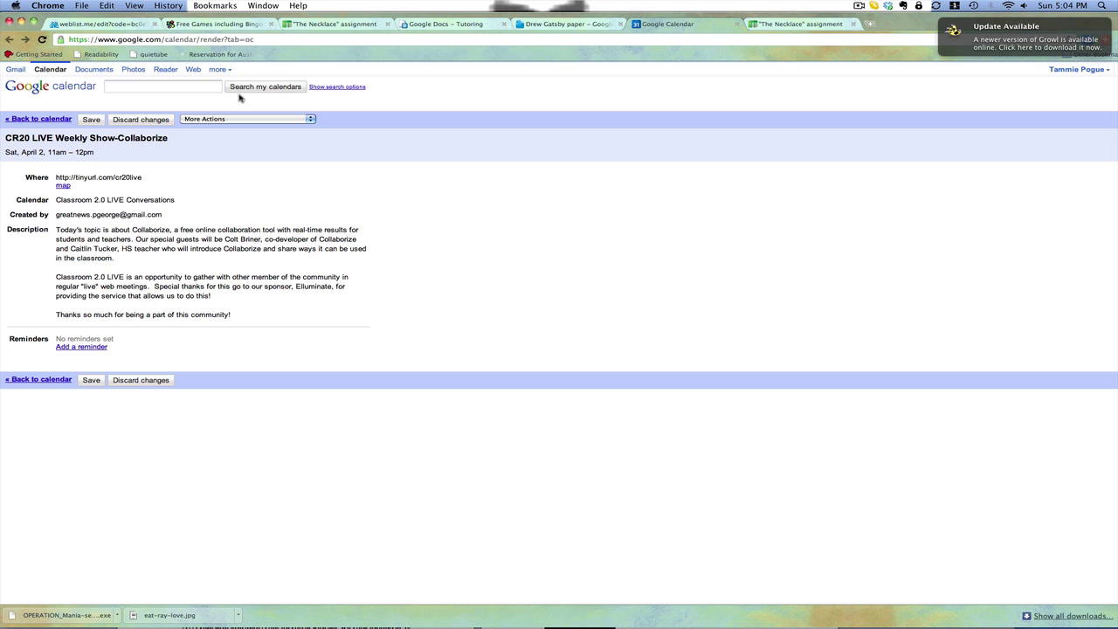
{"action": "left_click", "coordinate": [24, 122]}
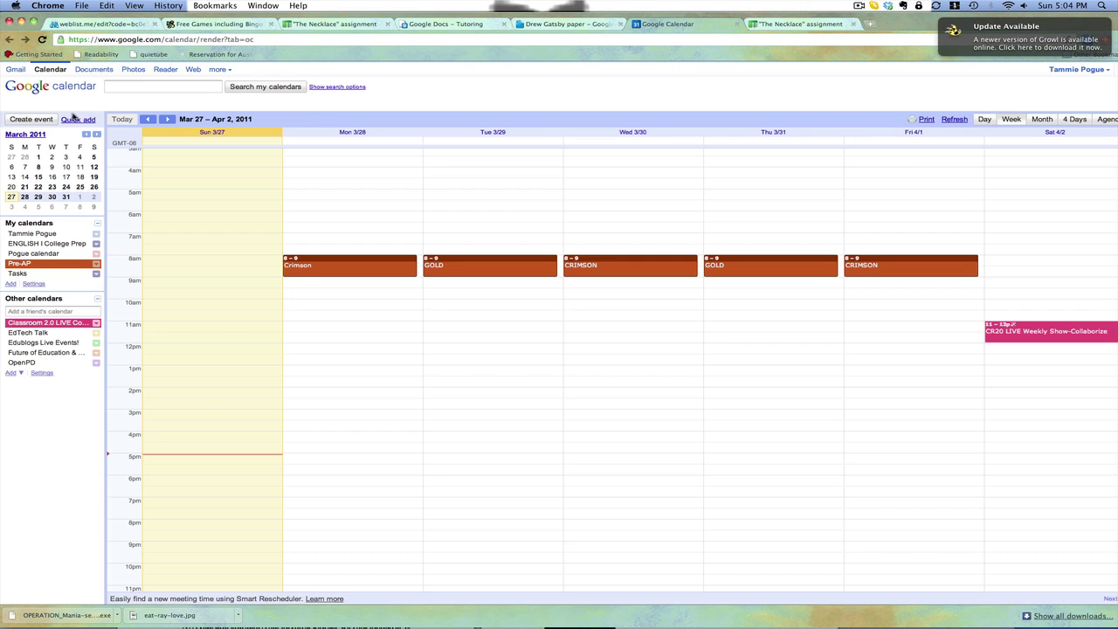
{"action": "left_click", "coordinate": [54, 323]}
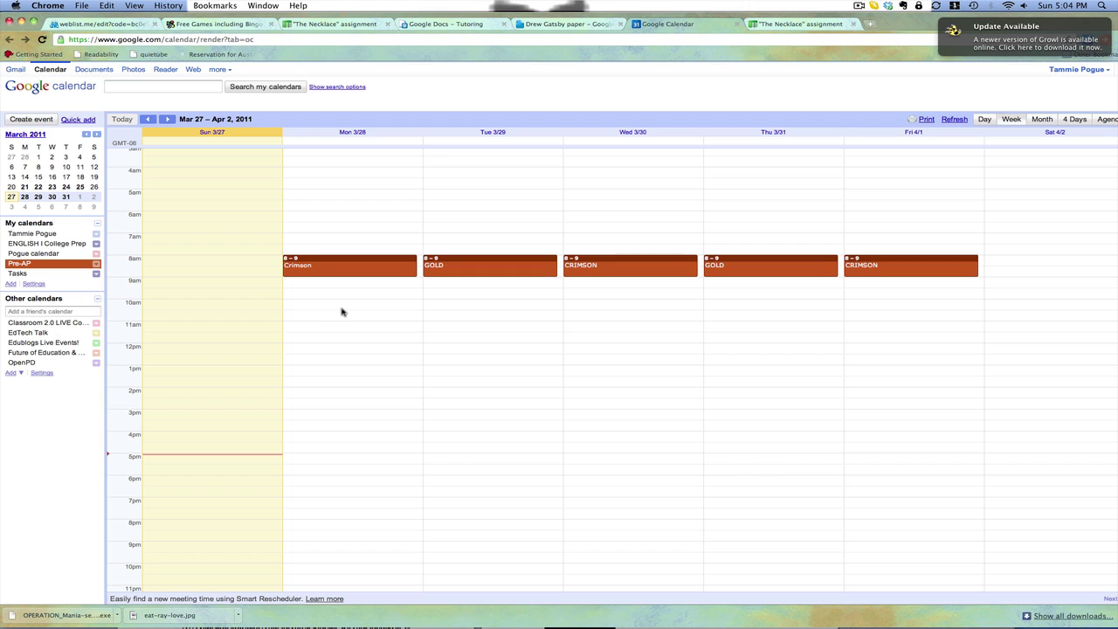
Display the ENGLISH I College Prep calendar and review the lesson description of its Monday Crimson event
{"action": "left_click", "coordinate": [74, 245]}
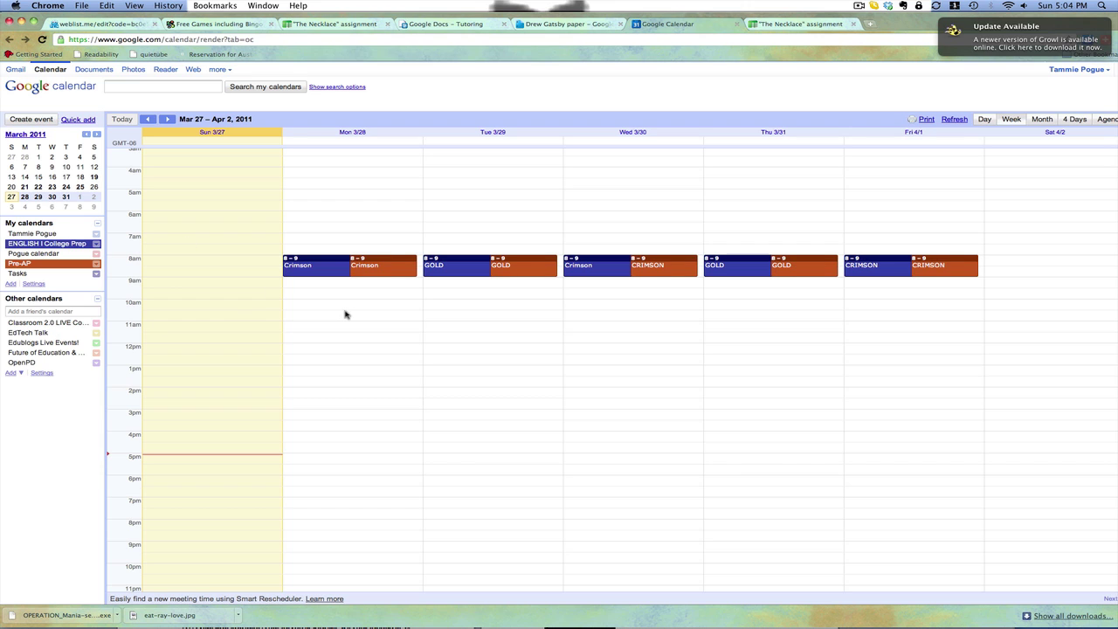
{"action": "double_click", "coordinate": [298, 271]}
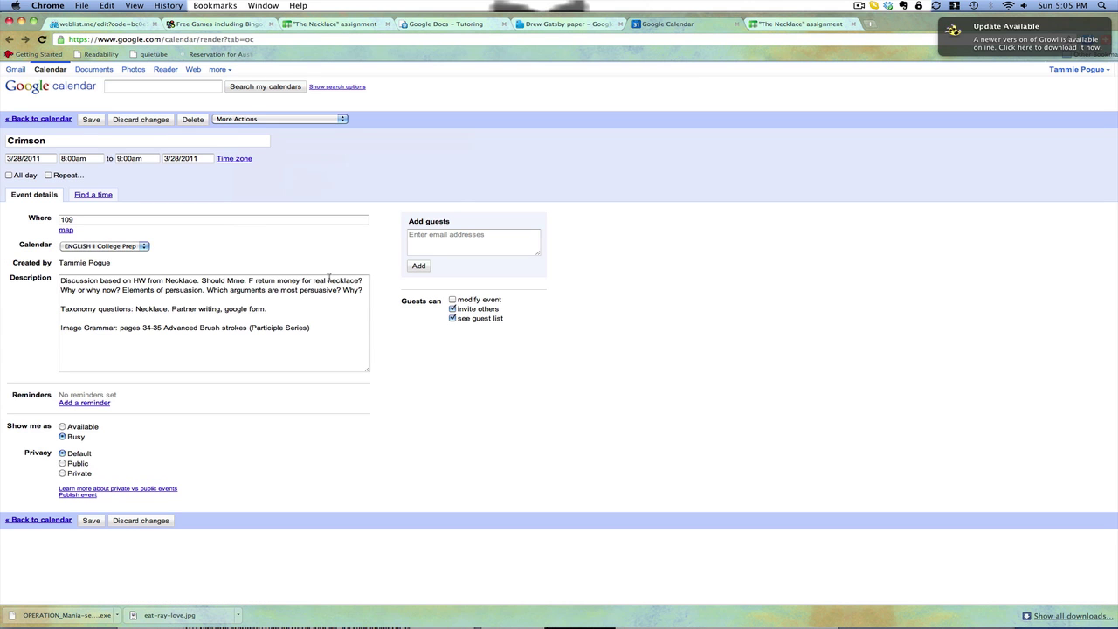
{"action": "left_click", "coordinate": [48, 119]}
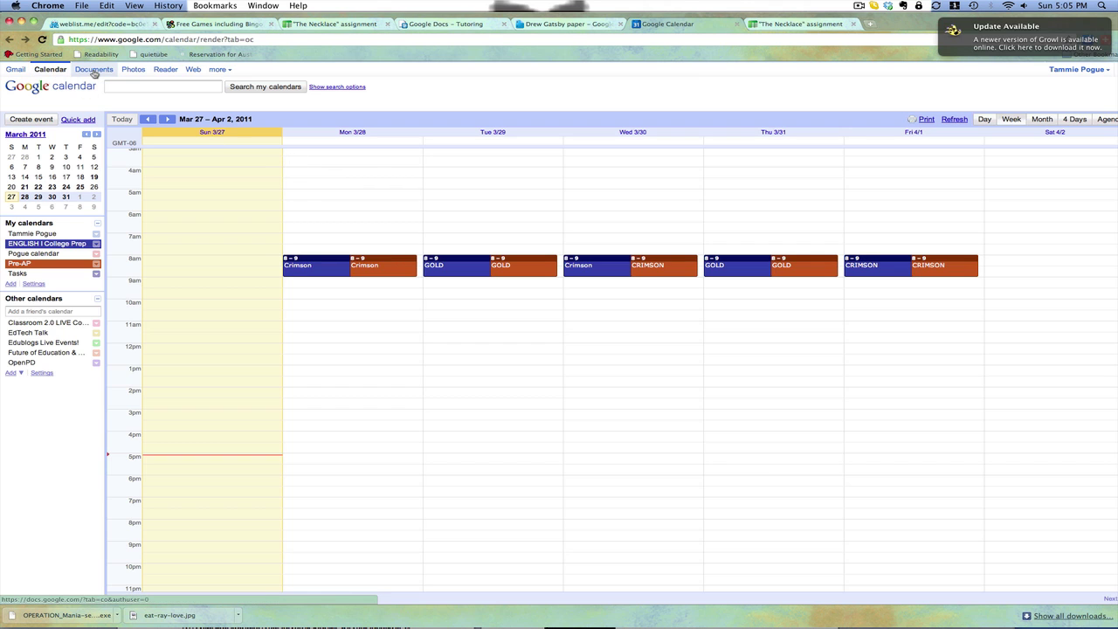
Switch to Google Docs and look through the types of items that can be created
{"action": "left_click", "coordinate": [93, 72]}
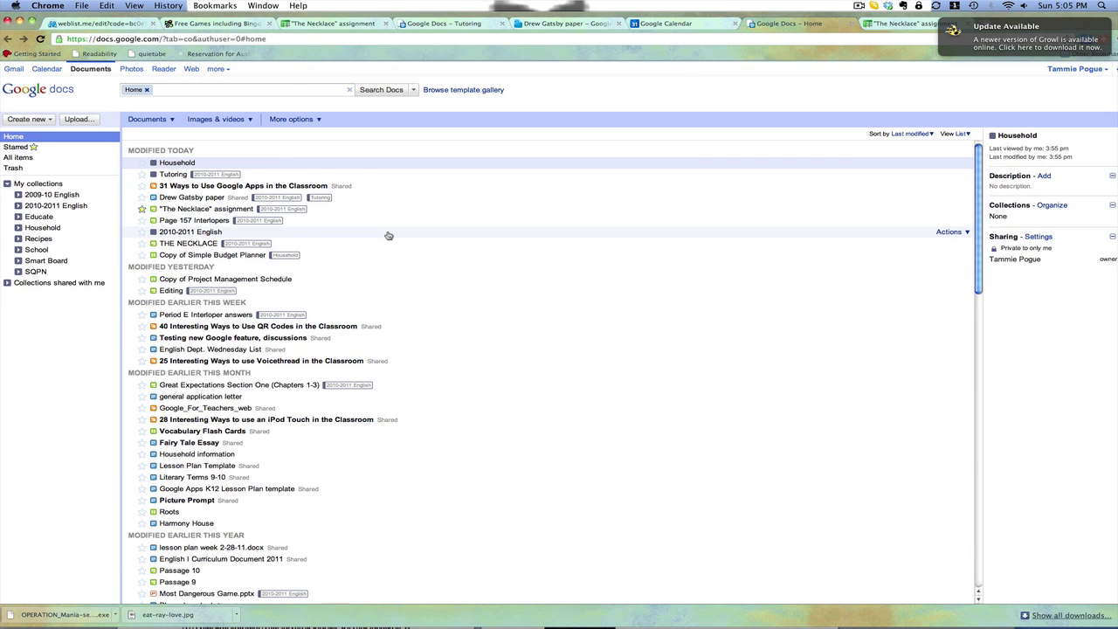
{"action": "left_click", "coordinate": [28, 119]}
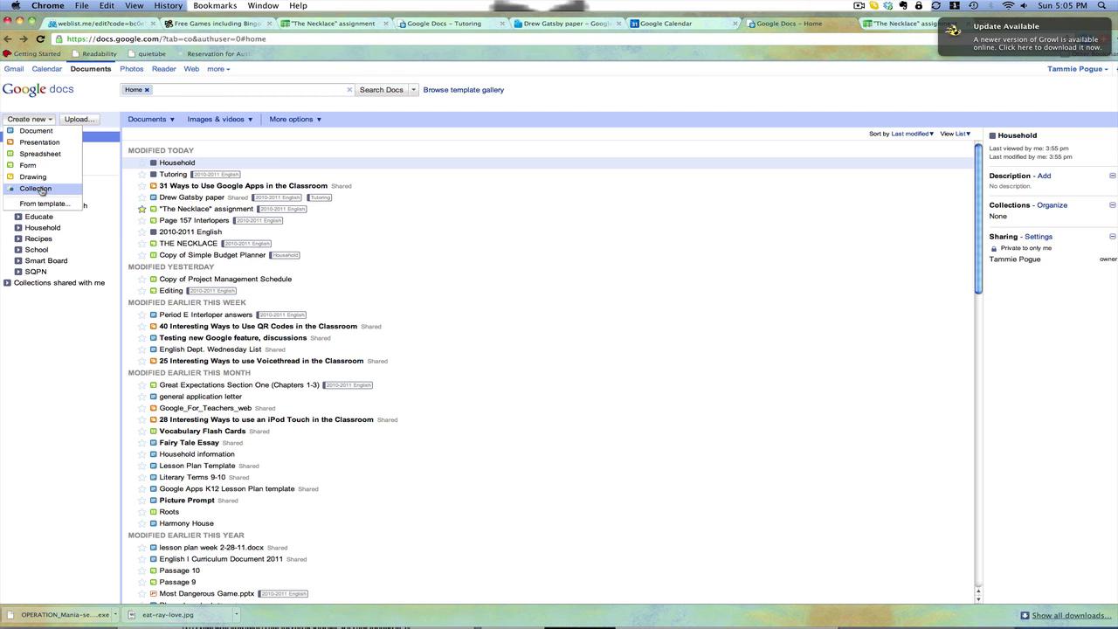
{"action": "left_click", "coordinate": [572, 254]}
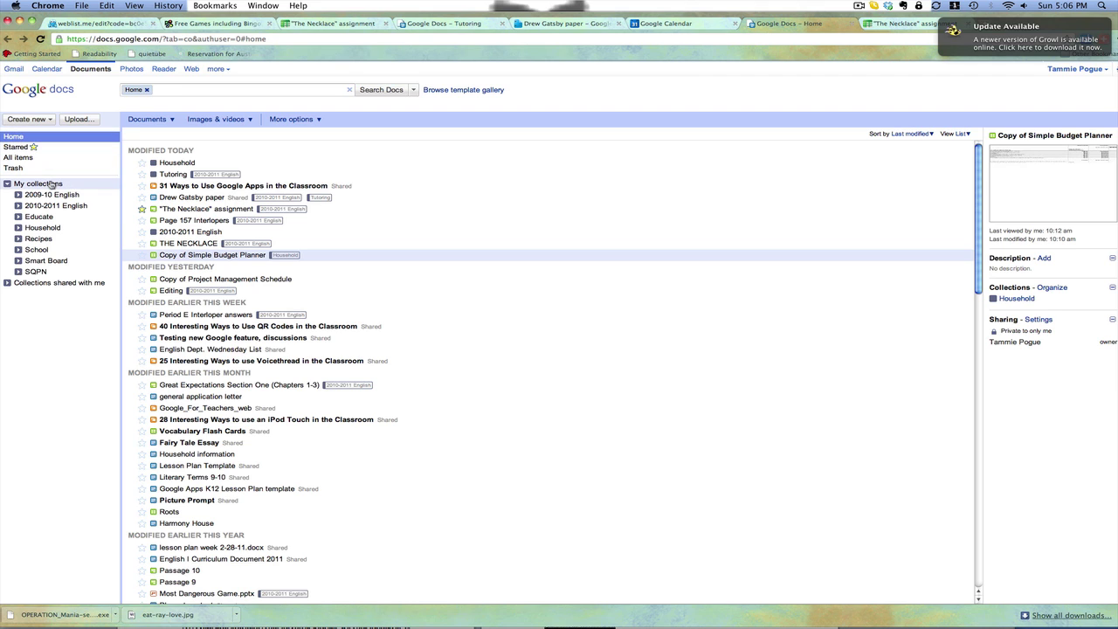
Open THE NECKLACE response spreadsheet from the 2010-2011 English collection
{"action": "left_click", "coordinate": [48, 208]}
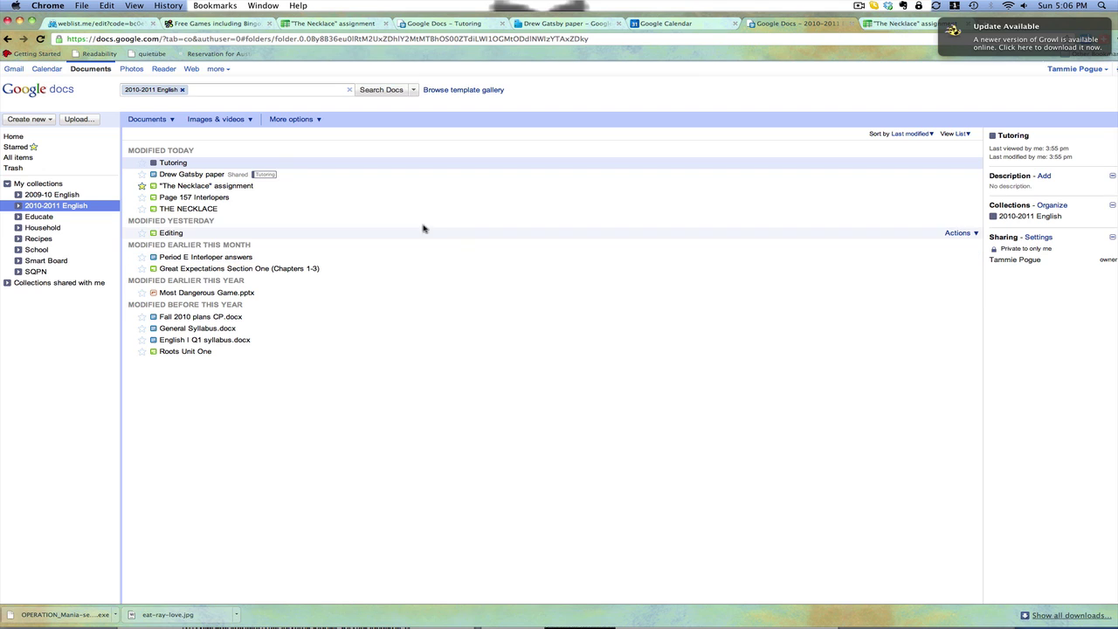
{"action": "left_click", "coordinate": [202, 209]}
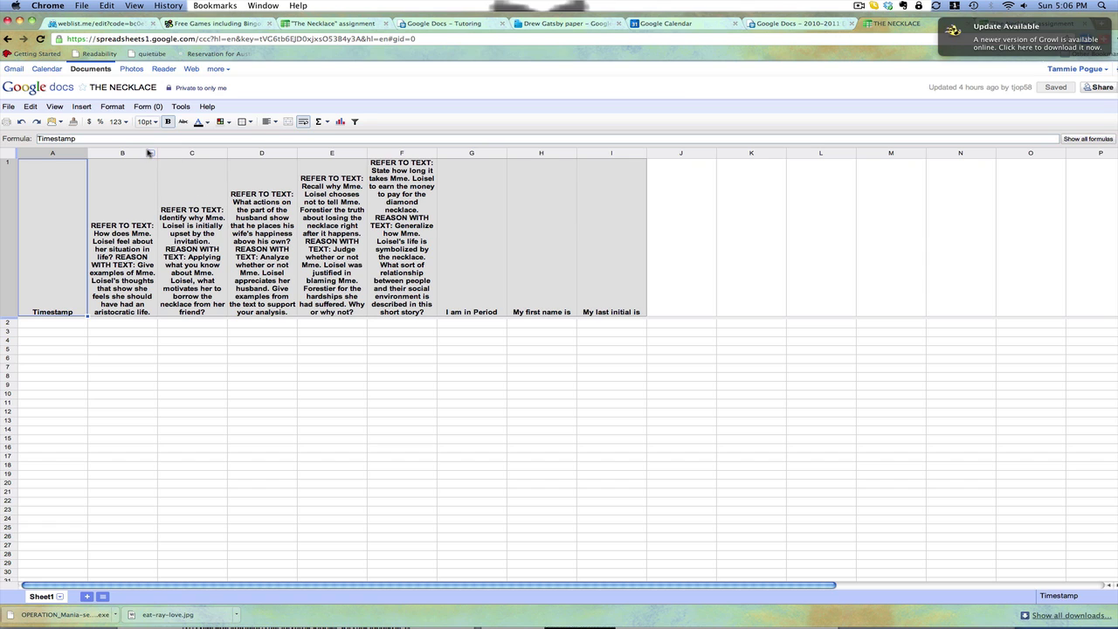
{"action": "left_click", "coordinate": [53, 109]}
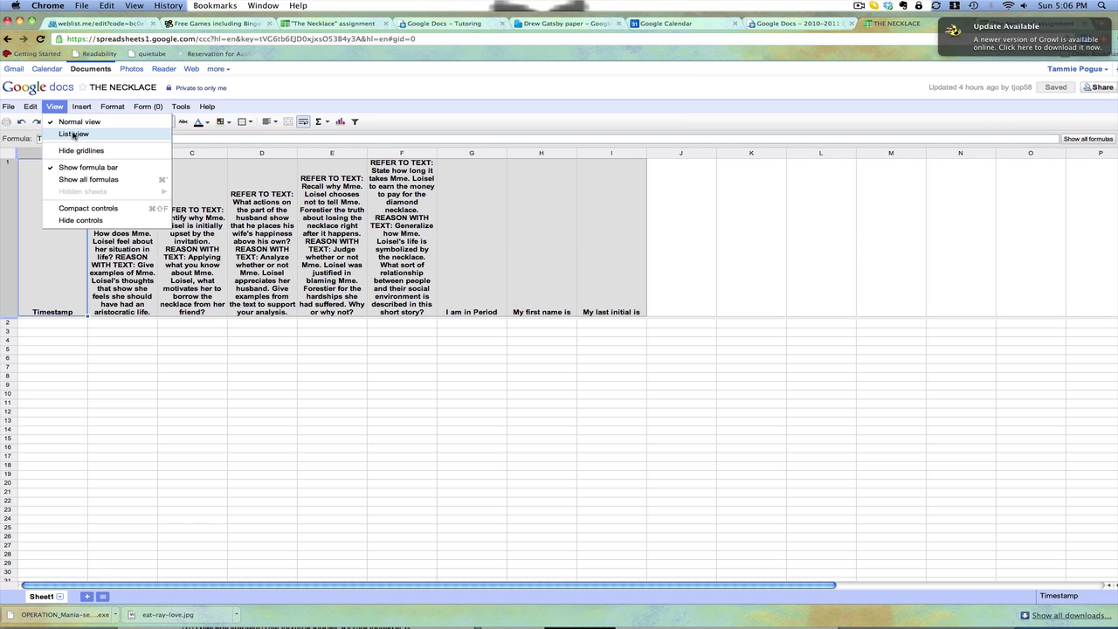
{"action": "left_click", "coordinate": [73, 134]}
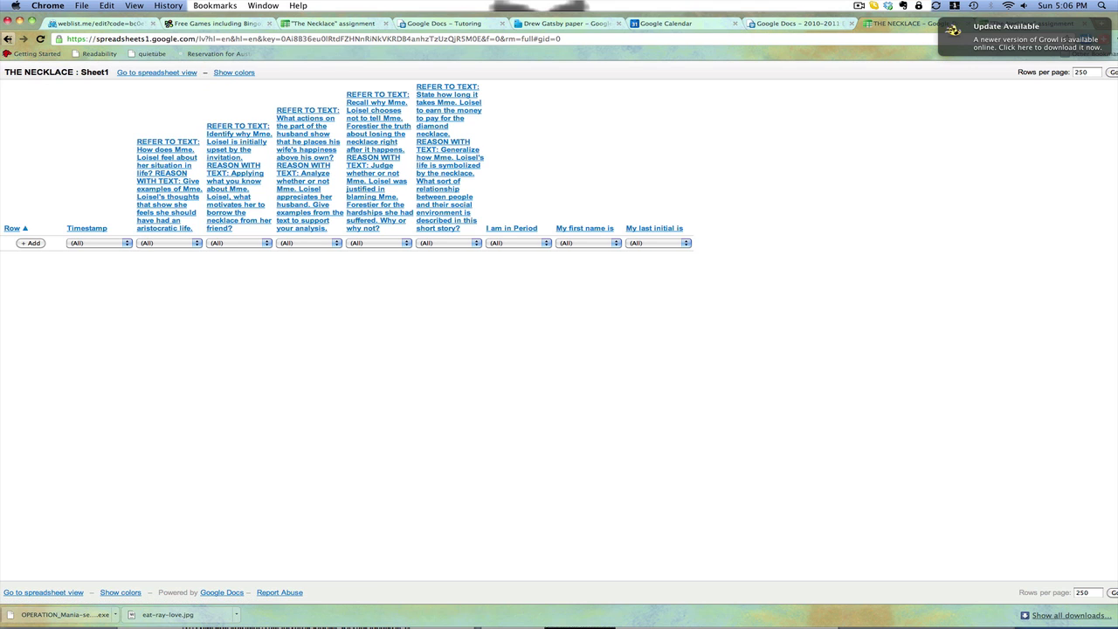
{"action": "left_click", "coordinate": [8, 38]}
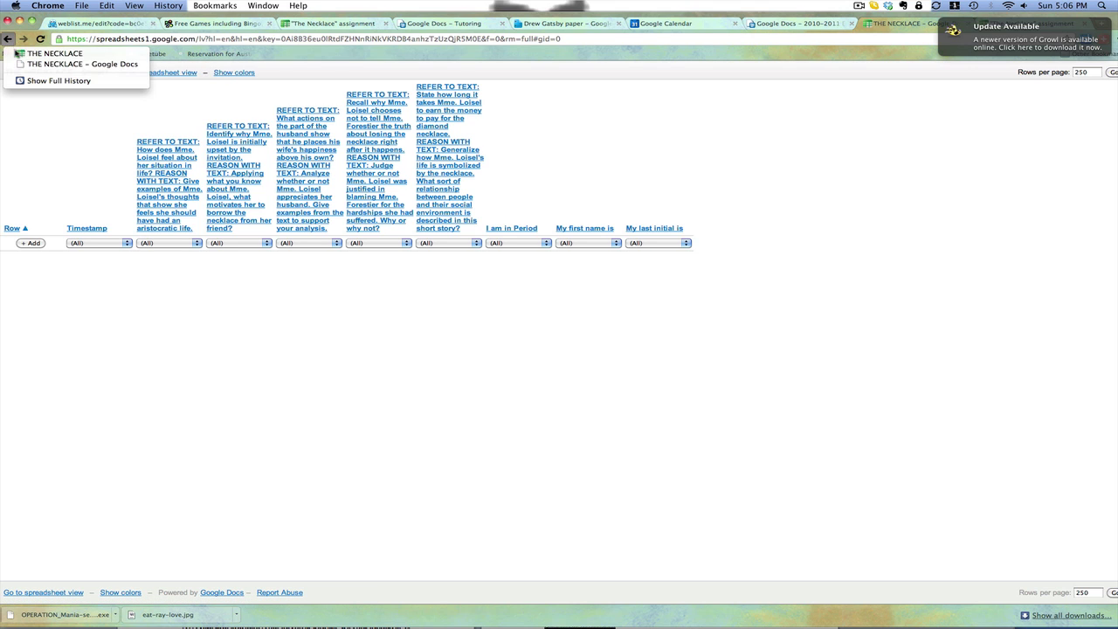
{"action": "left_click", "coordinate": [40, 55]}
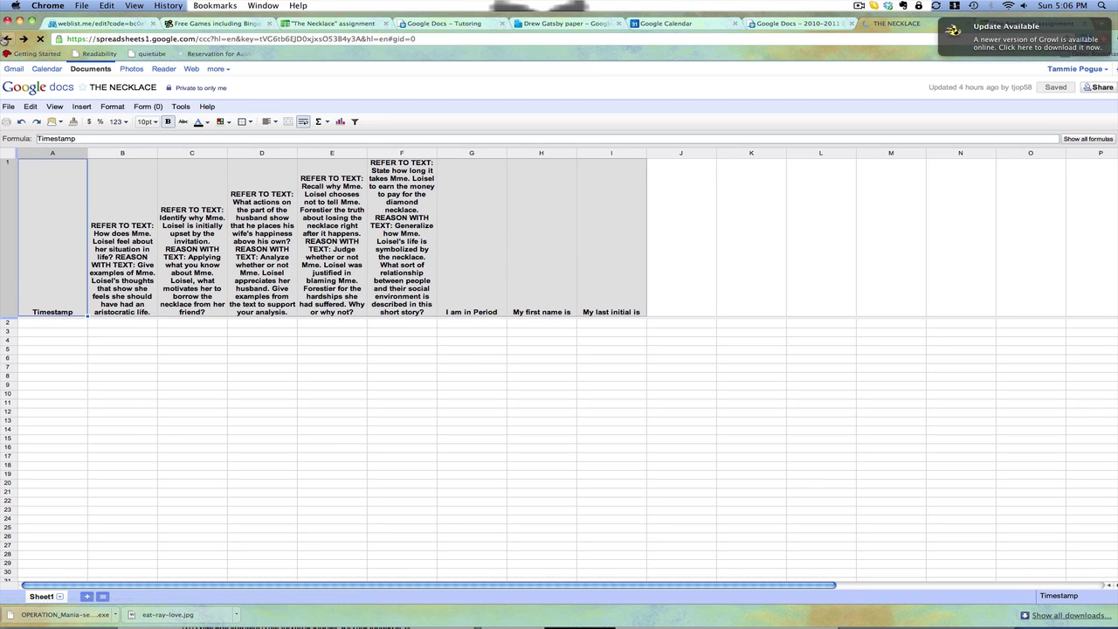
Open the live form belonging to THE NECKLACE spreadsheet and review its questions down to the submission fields
{"action": "left_click", "coordinate": [148, 105]}
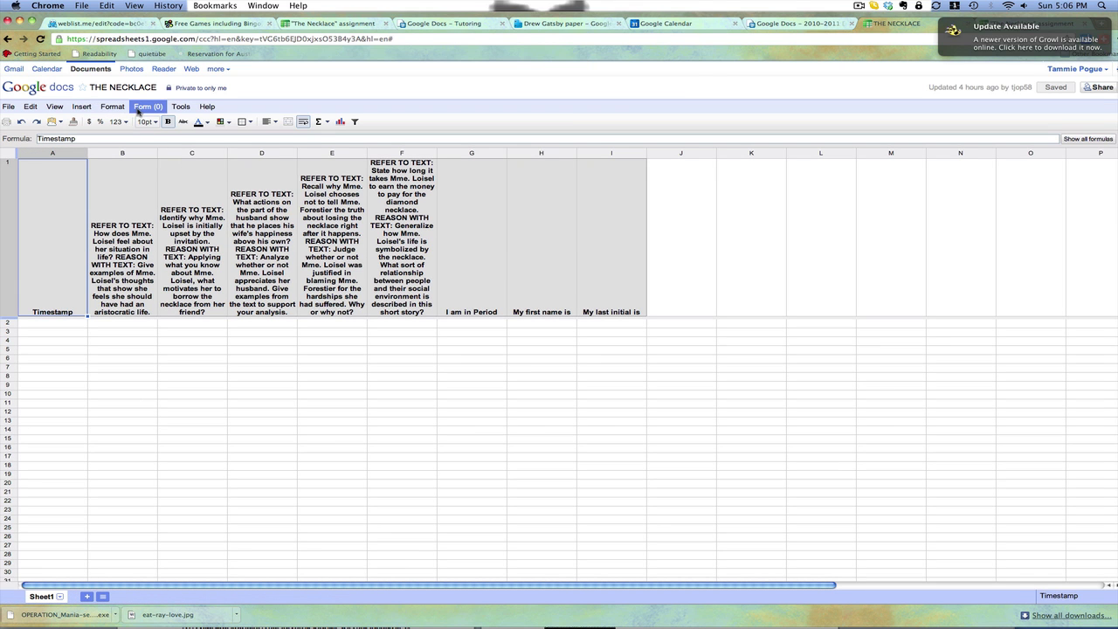
{"action": "left_click", "coordinate": [157, 148]}
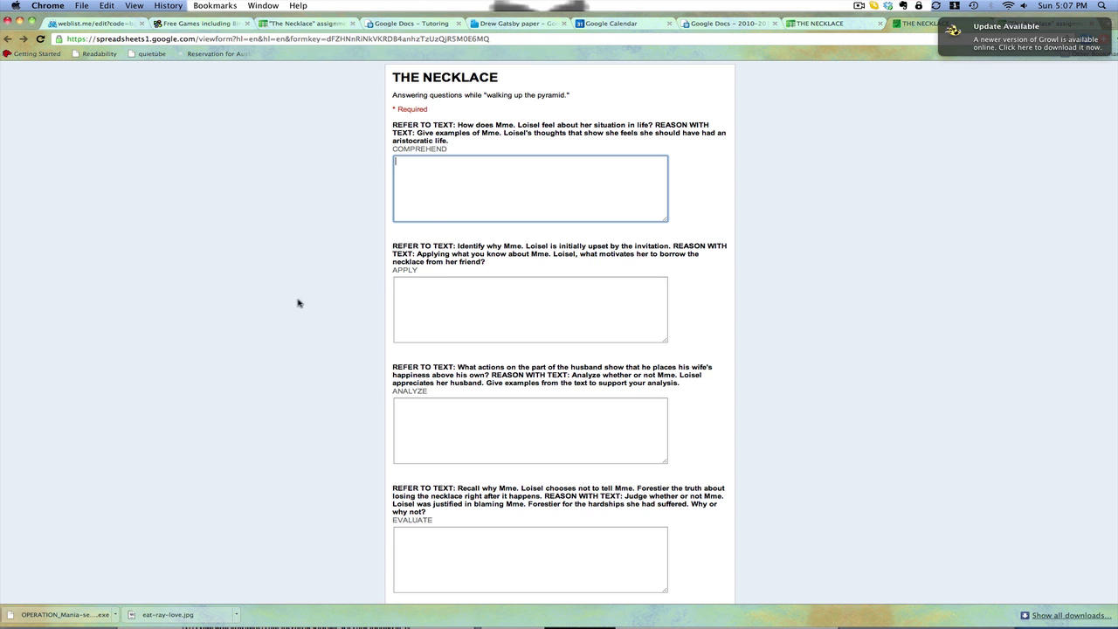
{"action": "scroll", "coordinate": [302, 302], "scroll_direction": "down", "scroll_amount": 8}
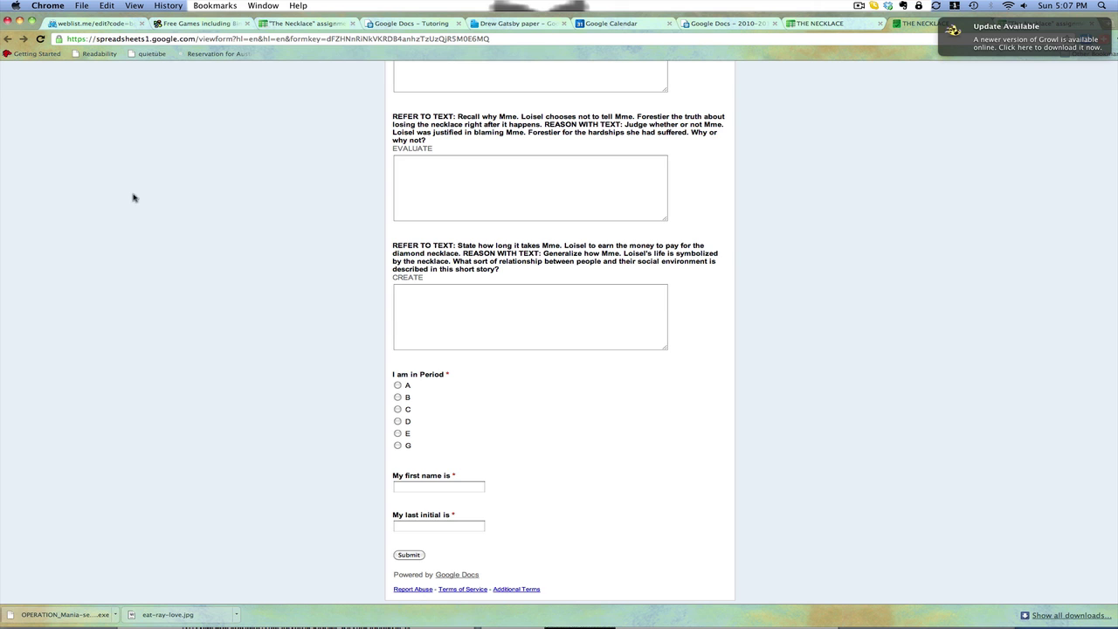
{"action": "scroll", "coordinate": [210, 189], "scroll_direction": "up", "scroll_amount": 5}
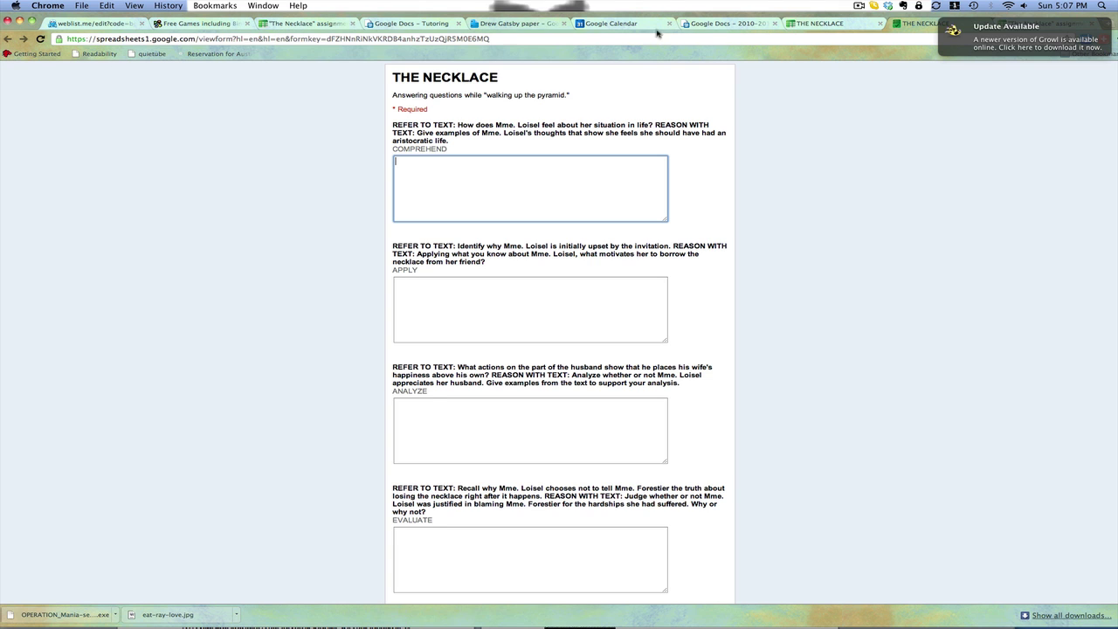
Return to the 2010-2011 English collection and open the shared Gatsby paper to view its comments
{"action": "left_click", "coordinate": [720, 29]}
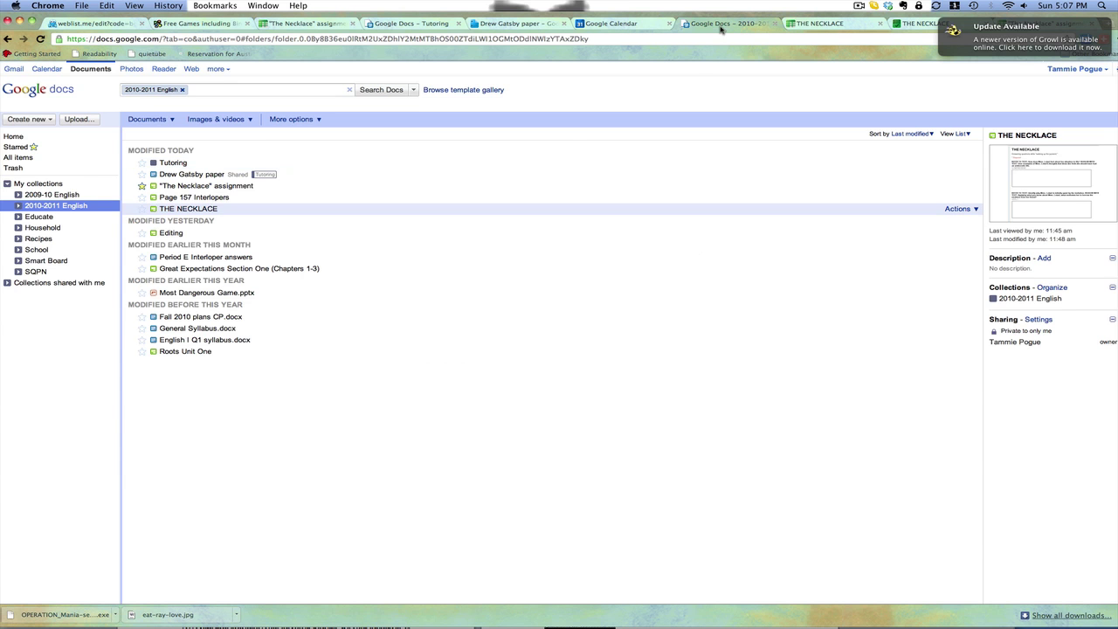
{"action": "left_click", "coordinate": [196, 177]}
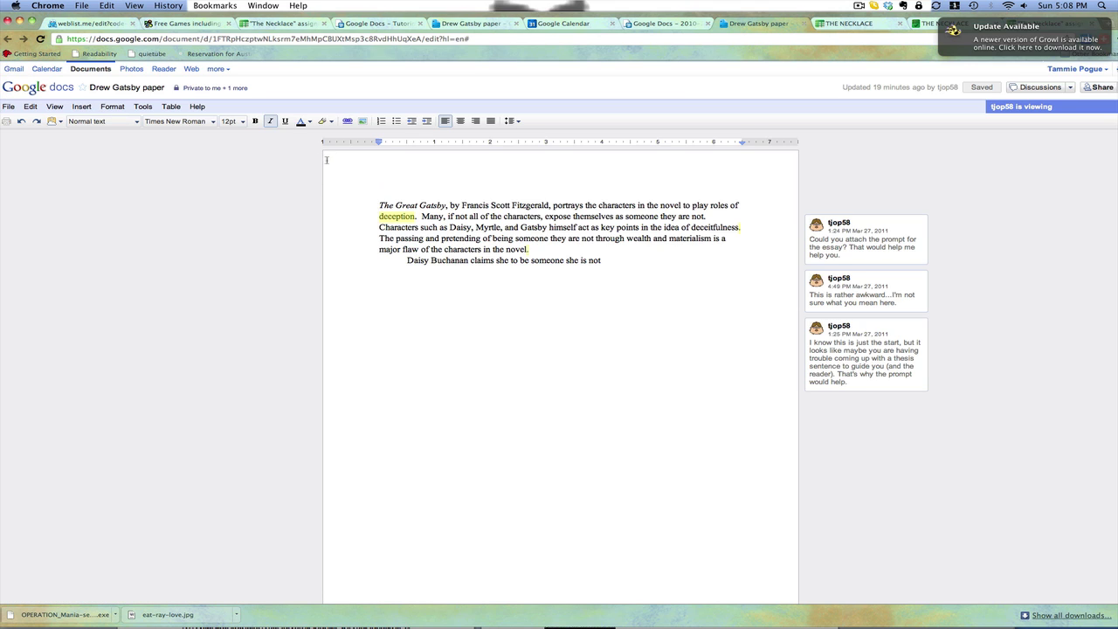
Open the Google Docs home list and look through all the stored documents
{"action": "left_click", "coordinate": [90, 71]}
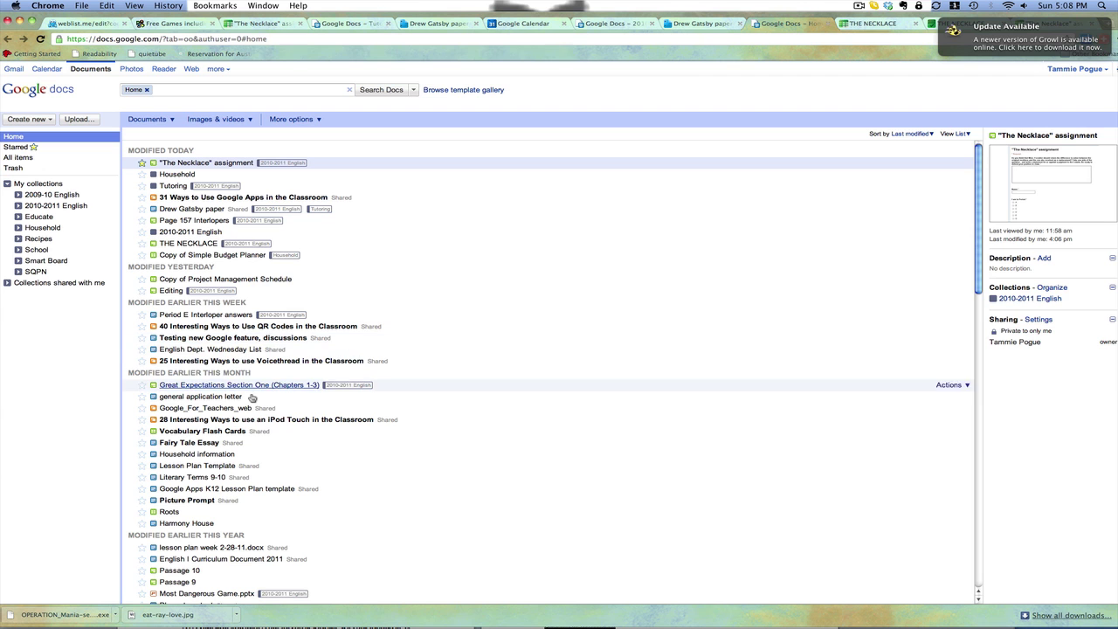
{"action": "scroll", "coordinate": [267, 450], "scroll_direction": "down", "scroll_amount": 8}
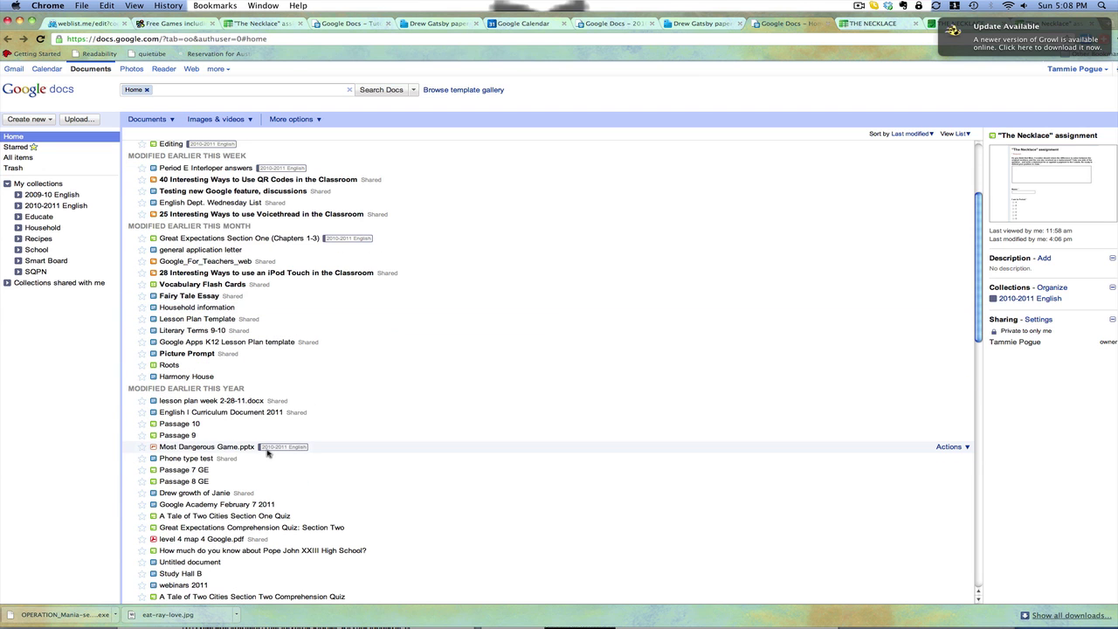
{"action": "scroll", "coordinate": [268, 451], "scroll_direction": "down", "scroll_amount": 10}
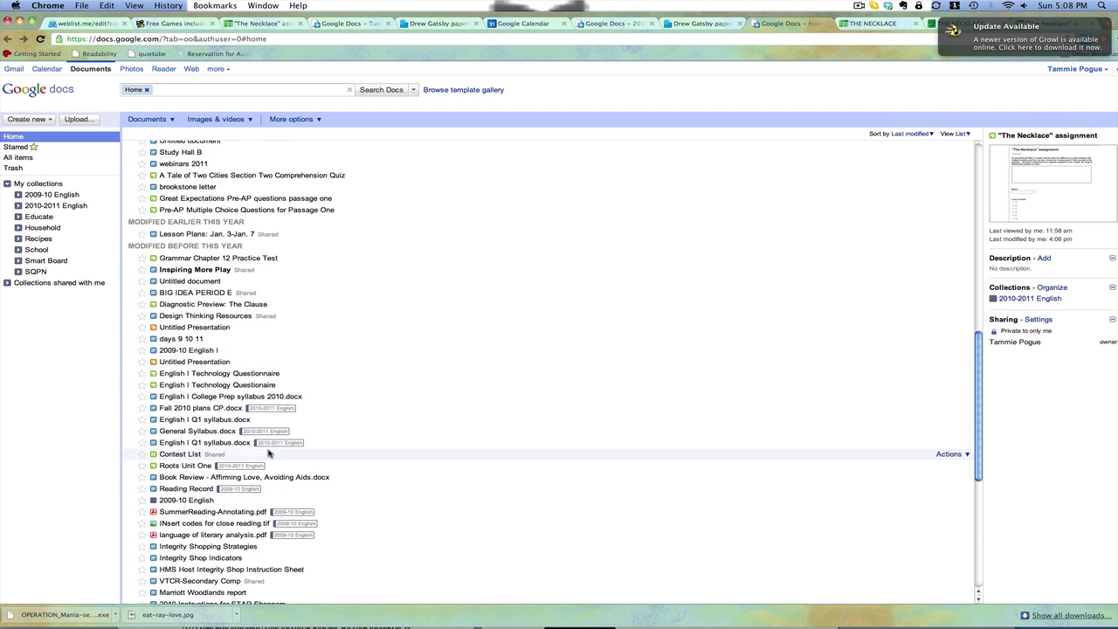
{"action": "scroll", "coordinate": [269, 451], "scroll_direction": "down", "scroll_amount": 6}
{"action": "scroll", "coordinate": [269, 451], "scroll_direction": "up", "scroll_amount": 20}
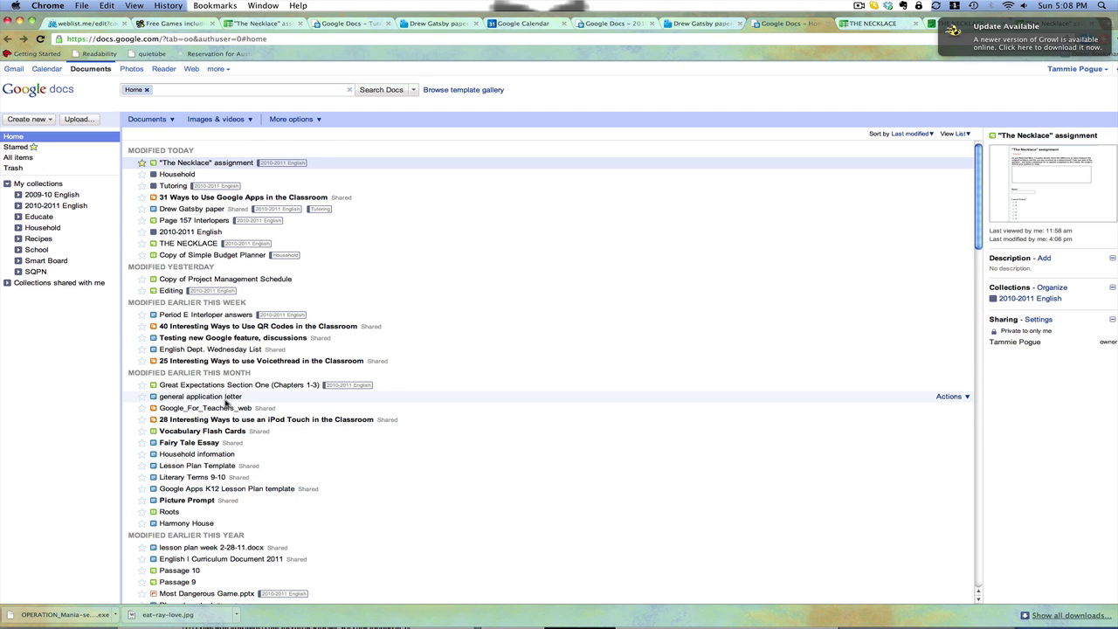
Open the shared presentation "31 Ways to Use Google Apps in the Classroom" and page through its opening slides
{"action": "left_click", "coordinate": [219, 199]}
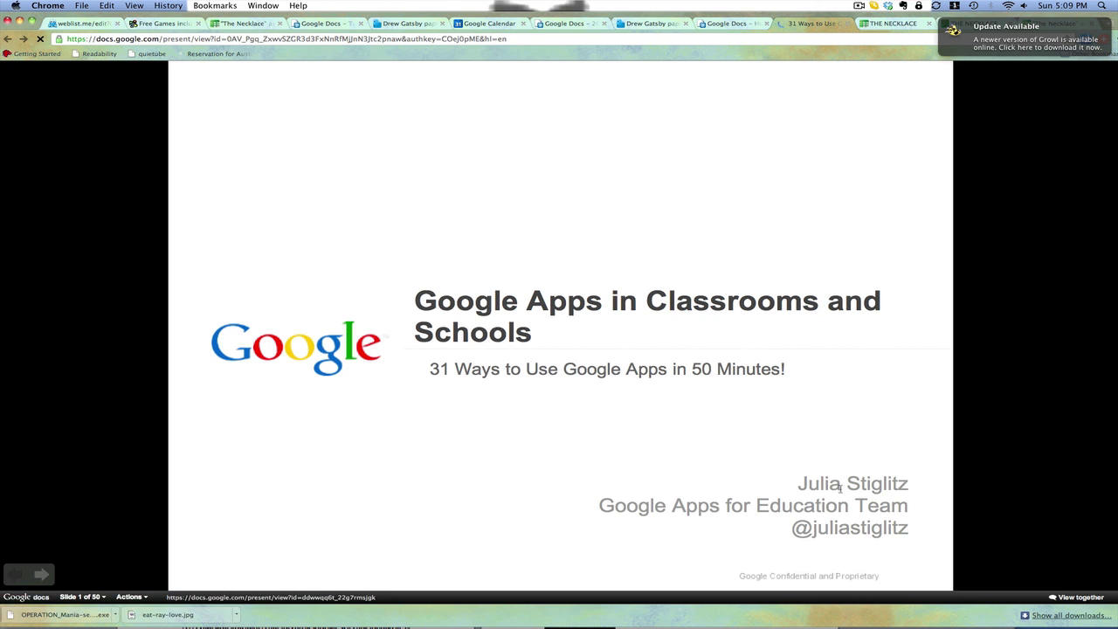
{"action": "left_click", "coordinate": [39, 577]}
{"action": "left_click", "coordinate": [40, 577]}
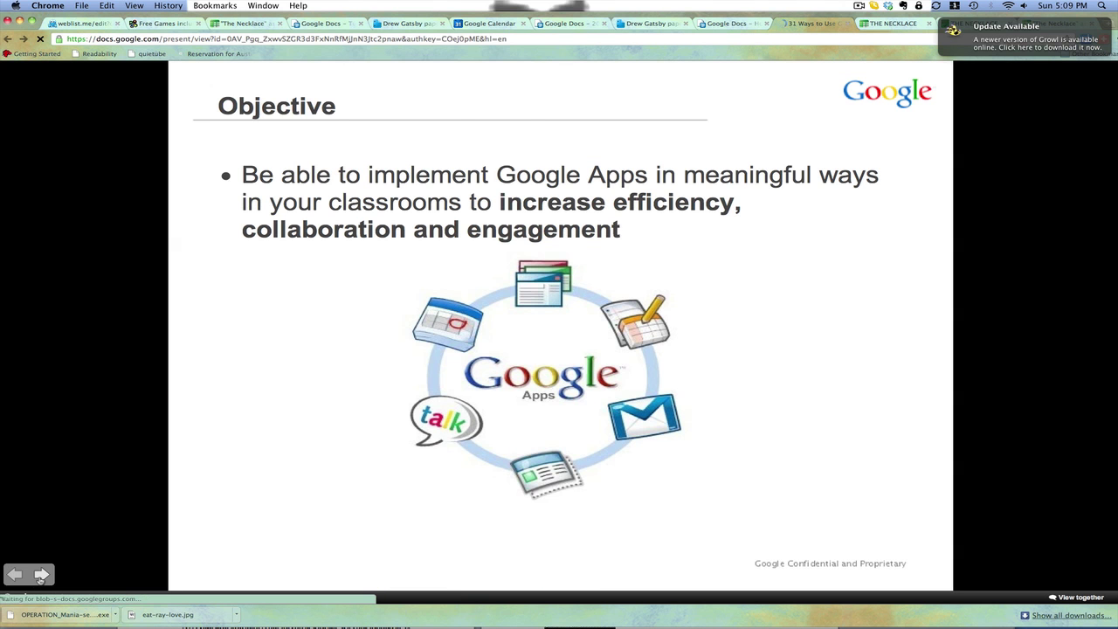
{"action": "left_click", "coordinate": [40, 577]}
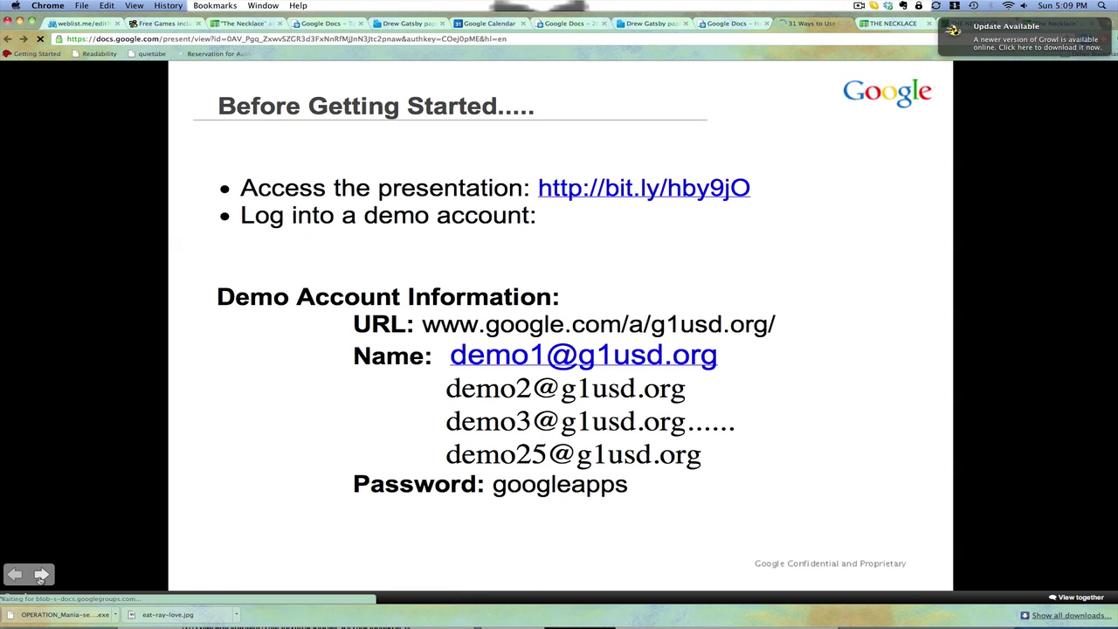